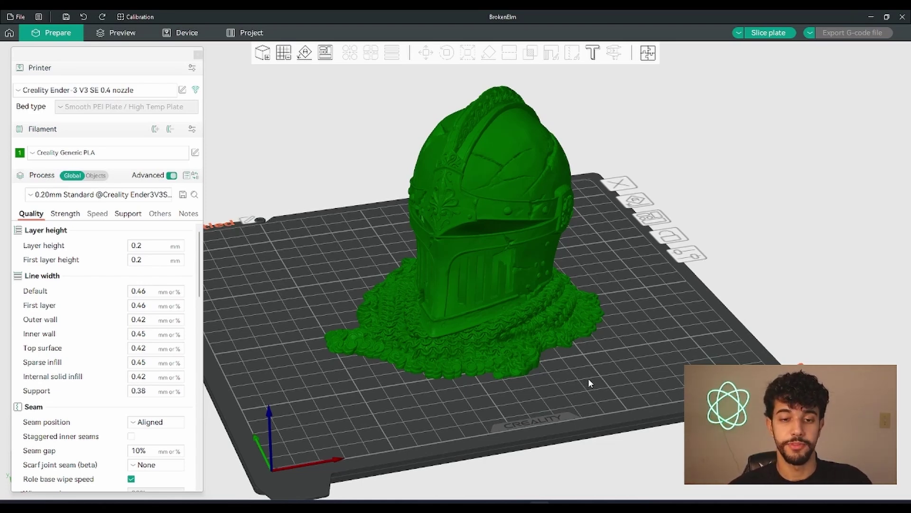
Inspect the knight helmet on the Ender 3 V3 SE plate from several angles, then select it.
scroll(588, 380, up, 2)
drag(666, 390, 583, 394)
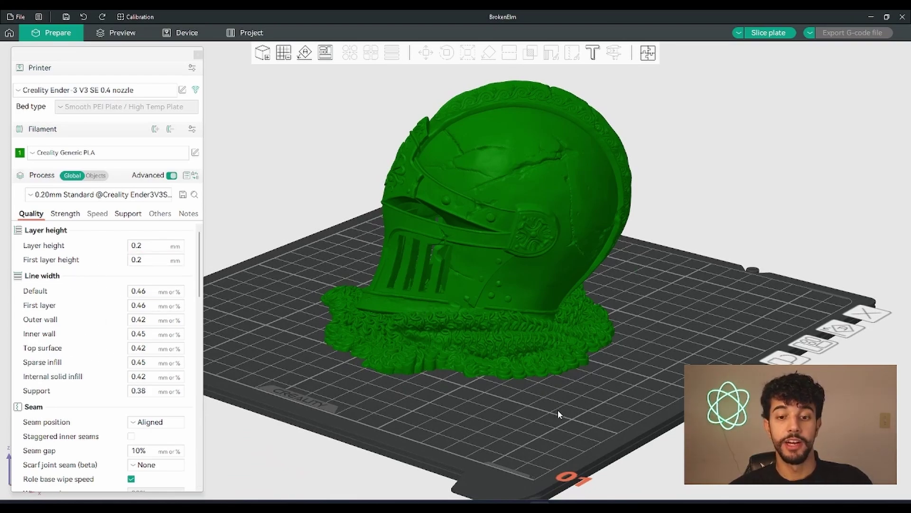
drag(558, 409, 556, 402)
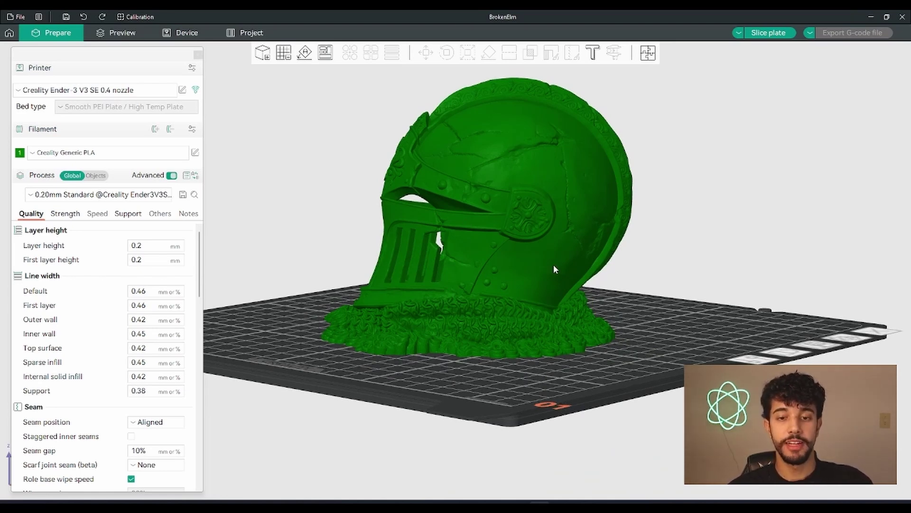
drag(682, 315, 645, 263)
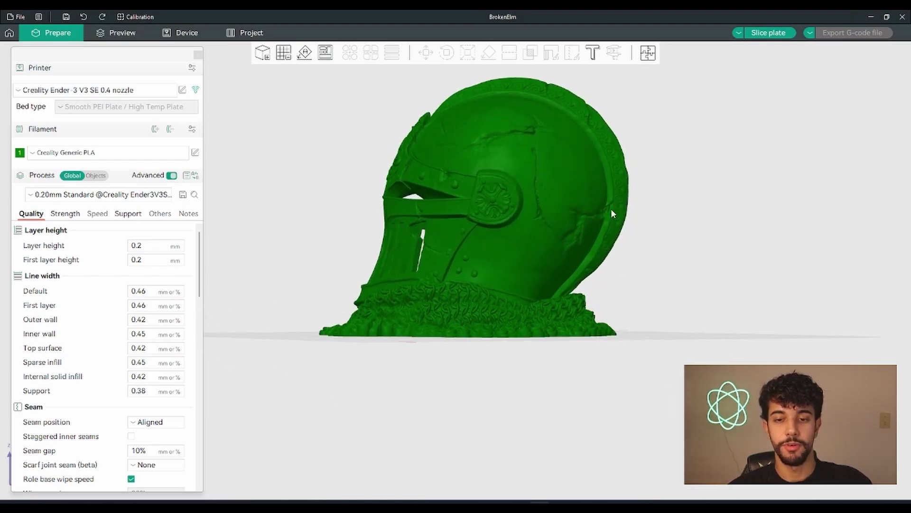
drag(697, 313, 496, 231)
click(497, 230)
Open Support Painting on the helmet with the visor facing forward and overhang highlighting at 25 degrees.
drag(658, 354, 672, 353)
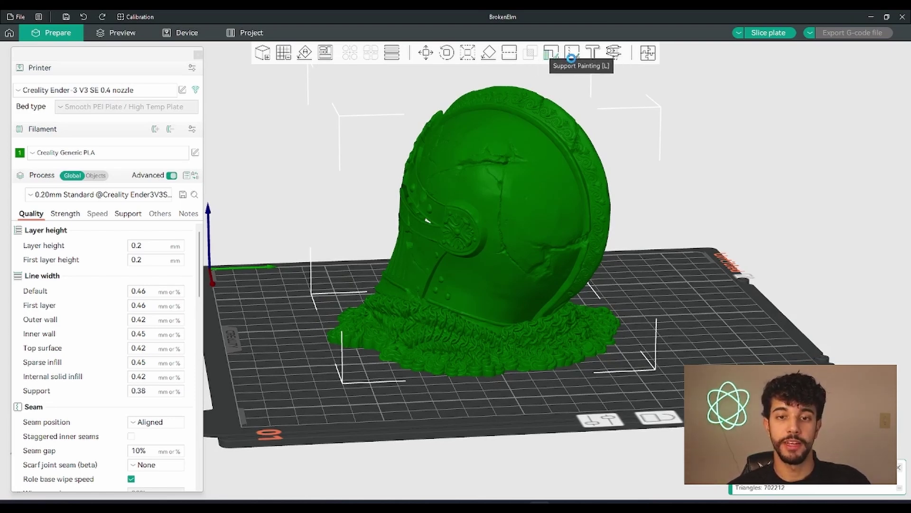
key(l)
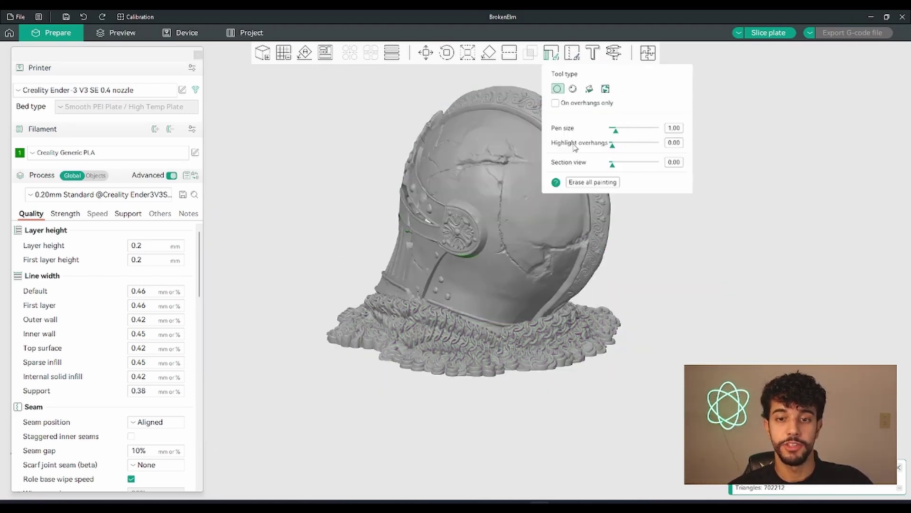
drag(647, 307, 683, 305)
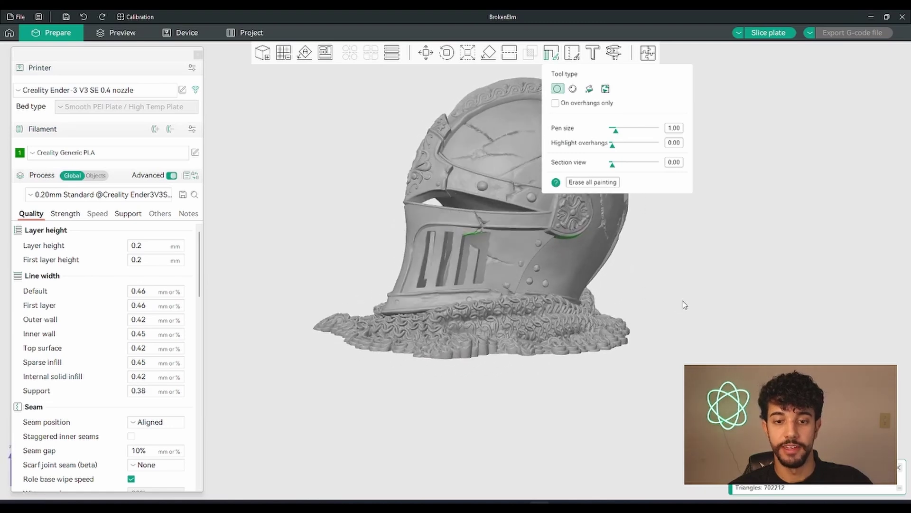
drag(641, 242, 665, 246)
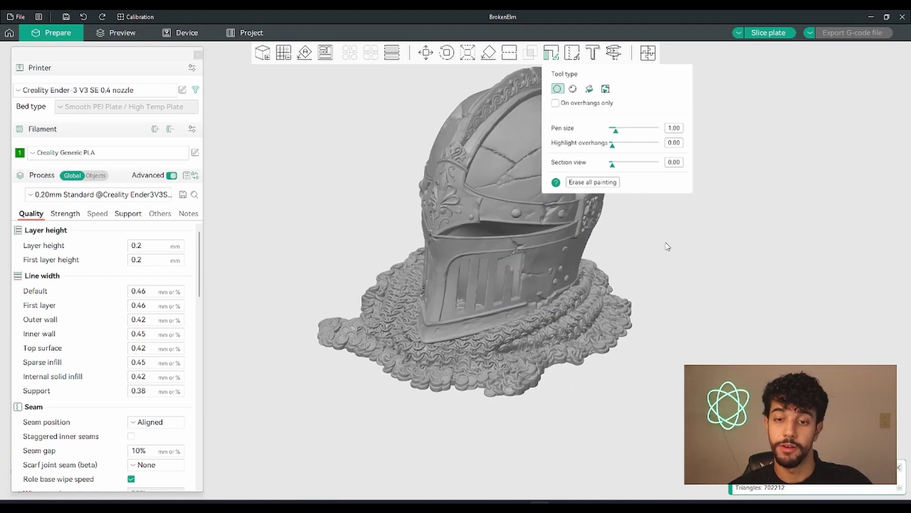
drag(610, 148, 629, 153)
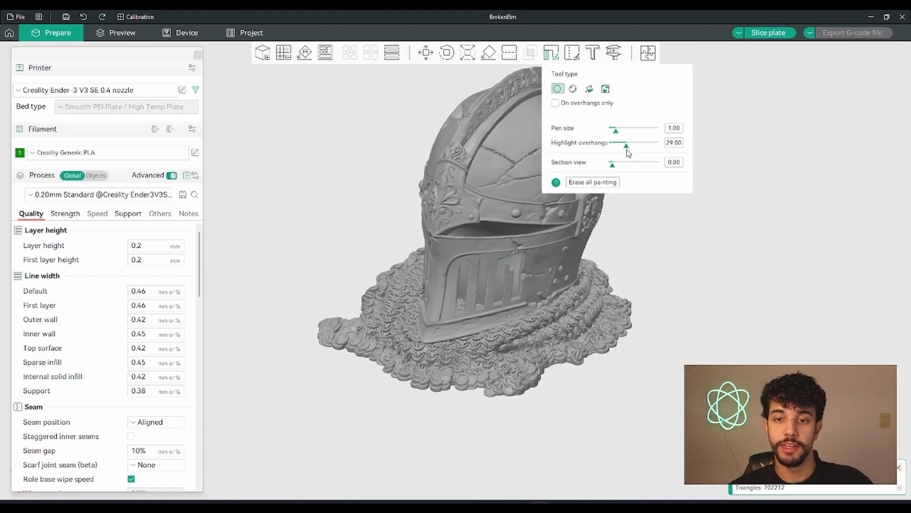
Paint support enforcers under the visor overhangs with highlighting at 26 degrees, then exit support painting.
drag(684, 280, 685, 246)
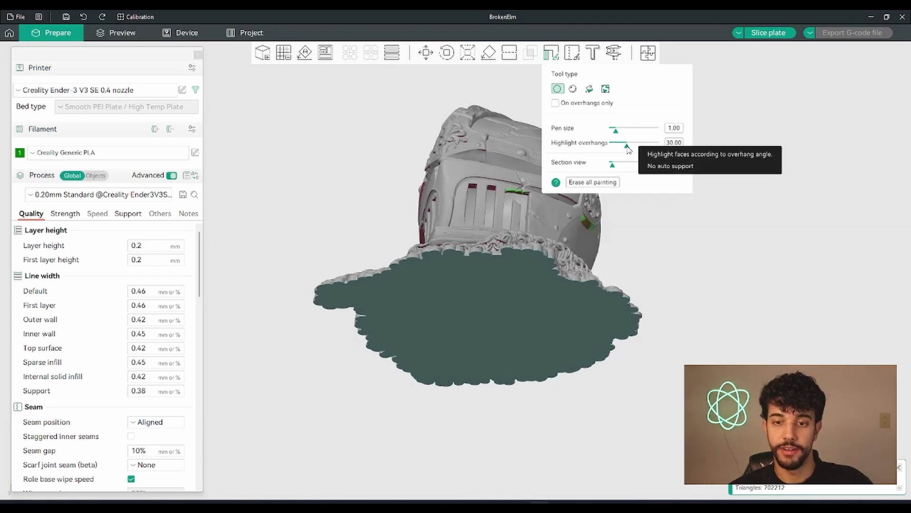
drag(626, 147, 626, 150)
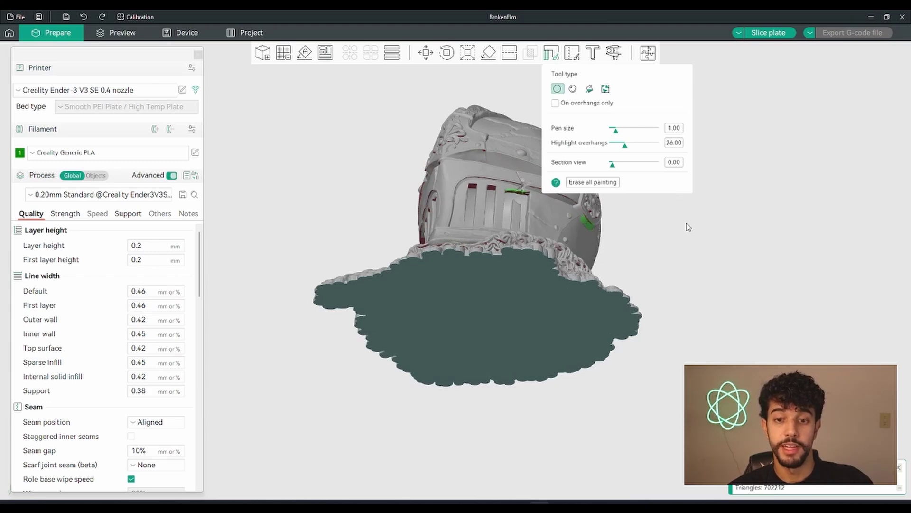
drag(706, 231, 714, 239)
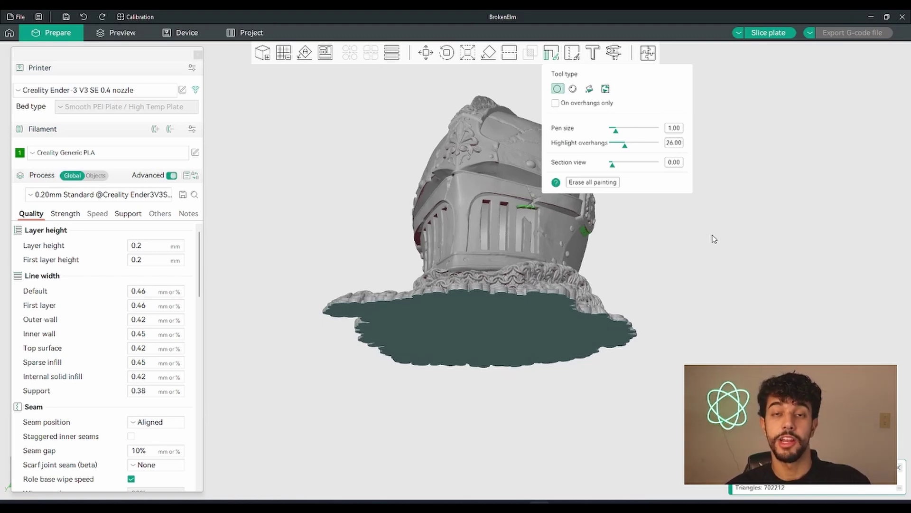
drag(714, 238, 686, 238)
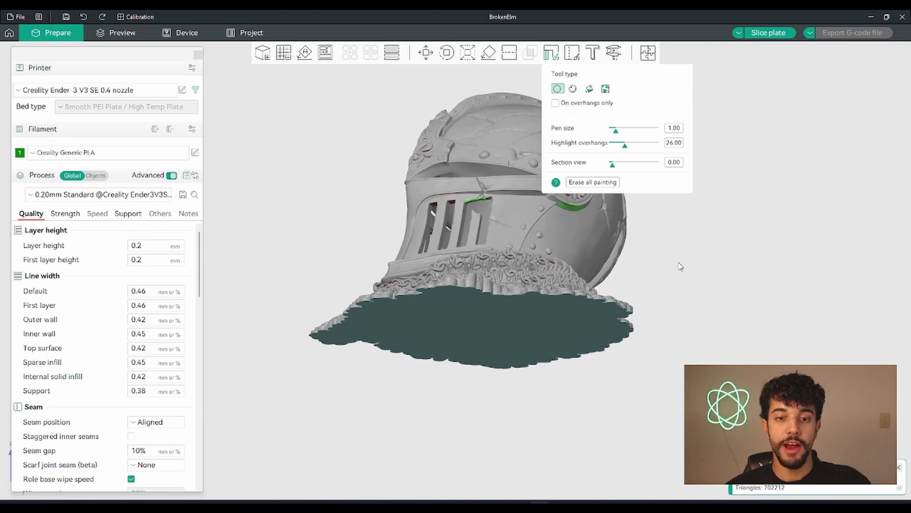
drag(680, 264, 705, 273)
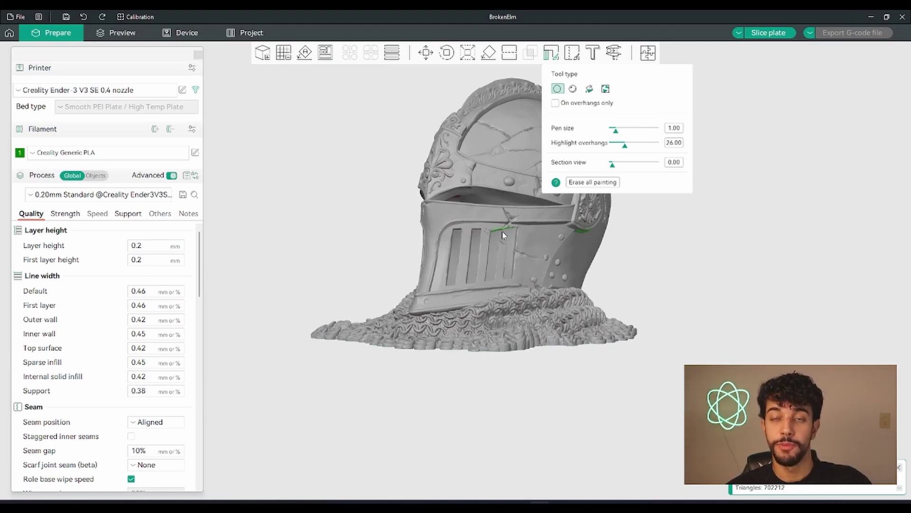
drag(655, 258, 655, 250)
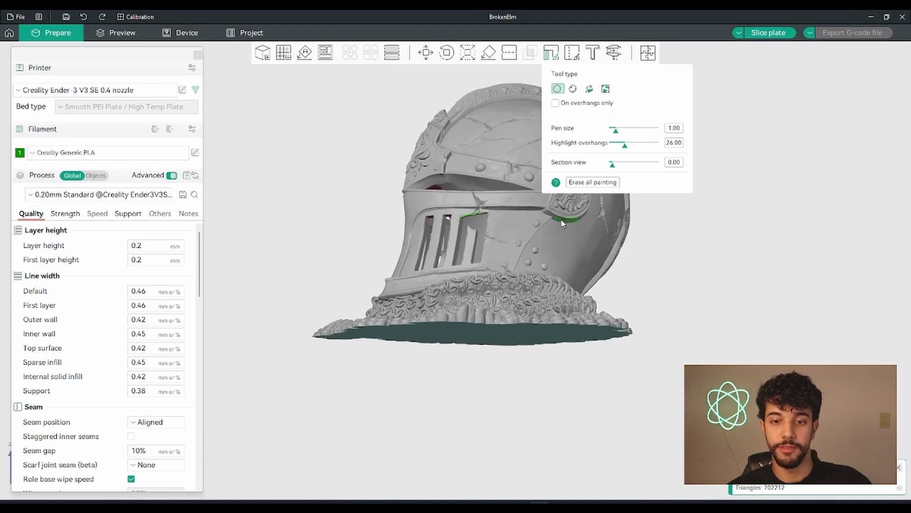
drag(691, 235, 730, 234)
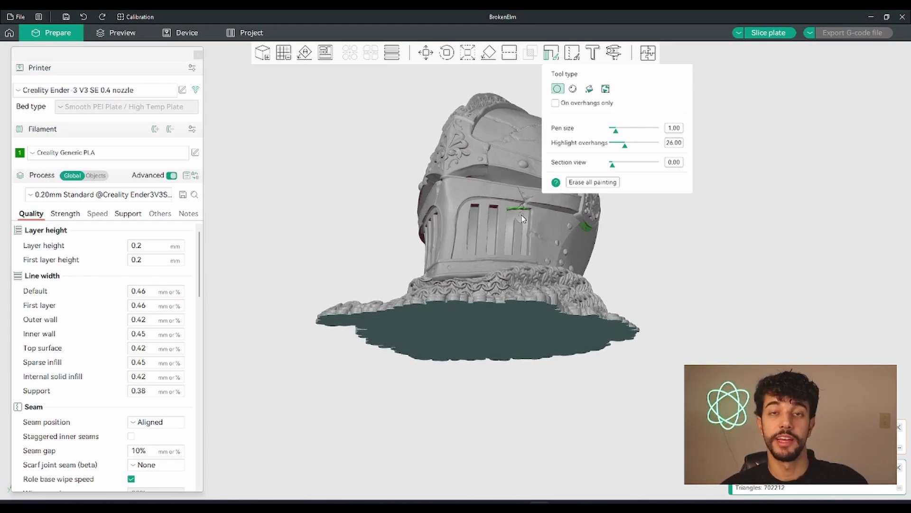
mouse_move(665, 242)
mouse_down()
mouse_move(534, 169)
mouse_move(667, 241)
mouse_up()
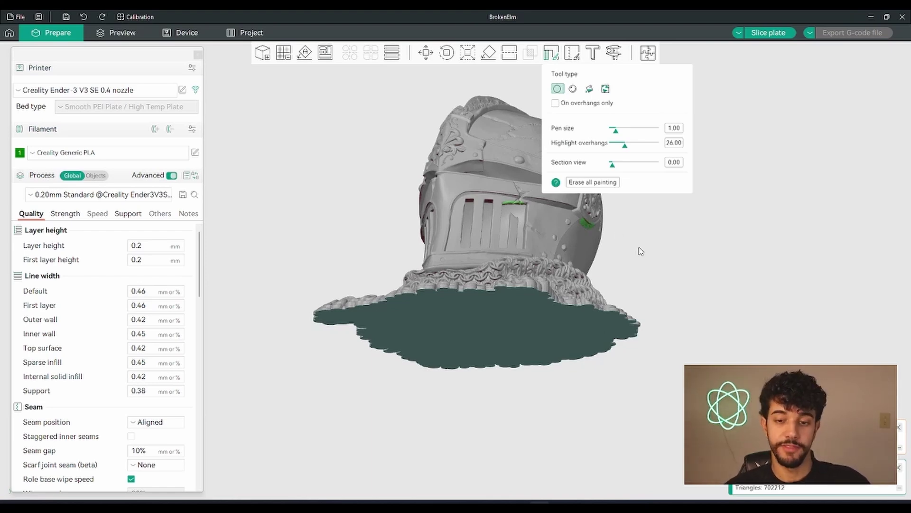
drag(639, 251, 654, 252)
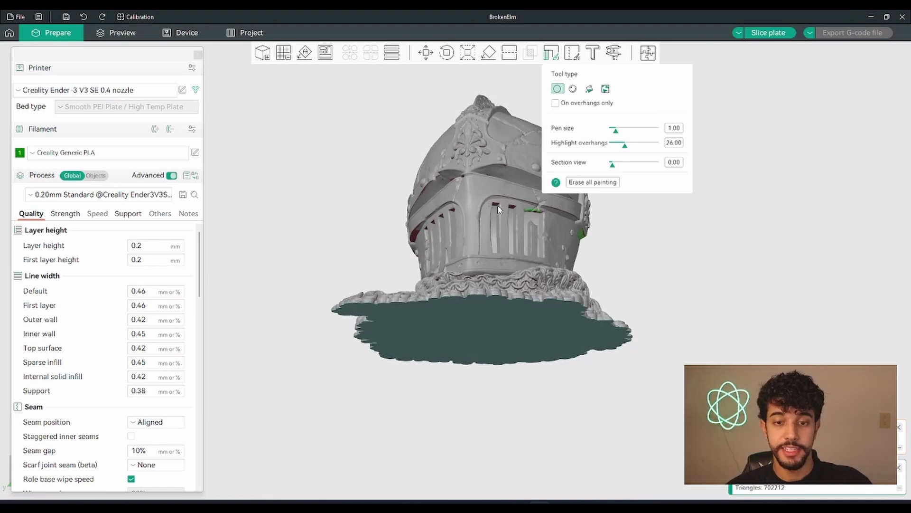
drag(663, 227, 655, 240)
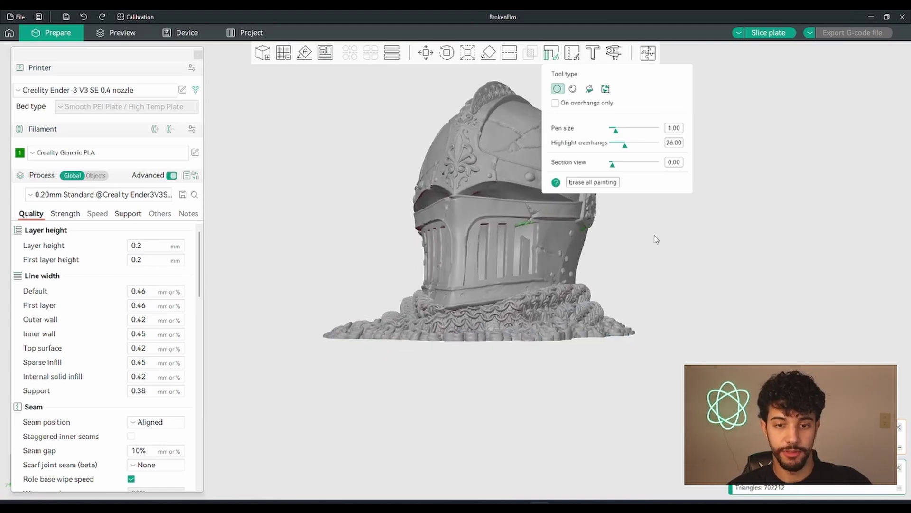
click(552, 53)
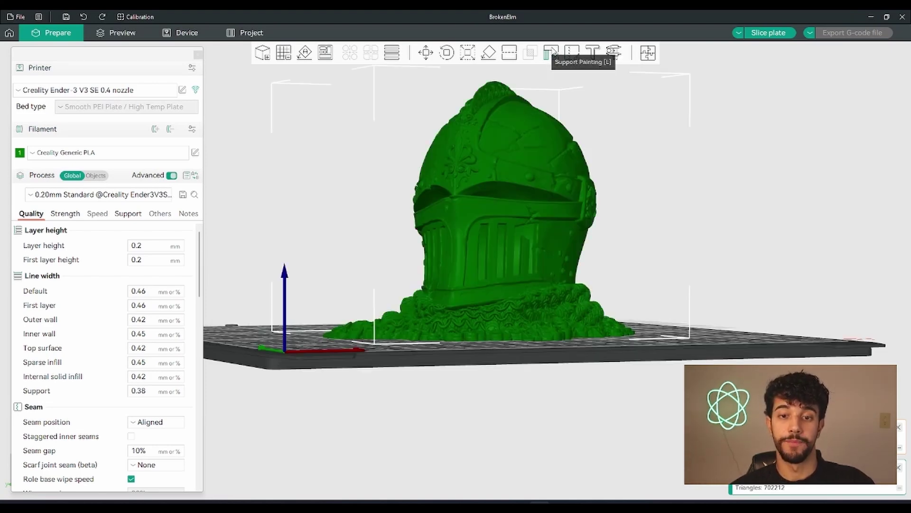
drag(716, 253, 740, 282)
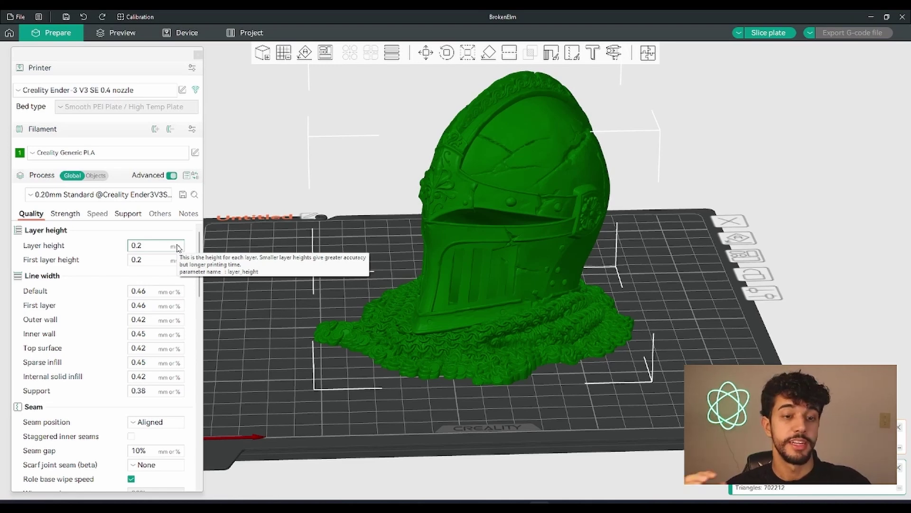
In the Strength settings, set sparse infill density to 10% and the pattern to Gyroid.
click(64, 214)
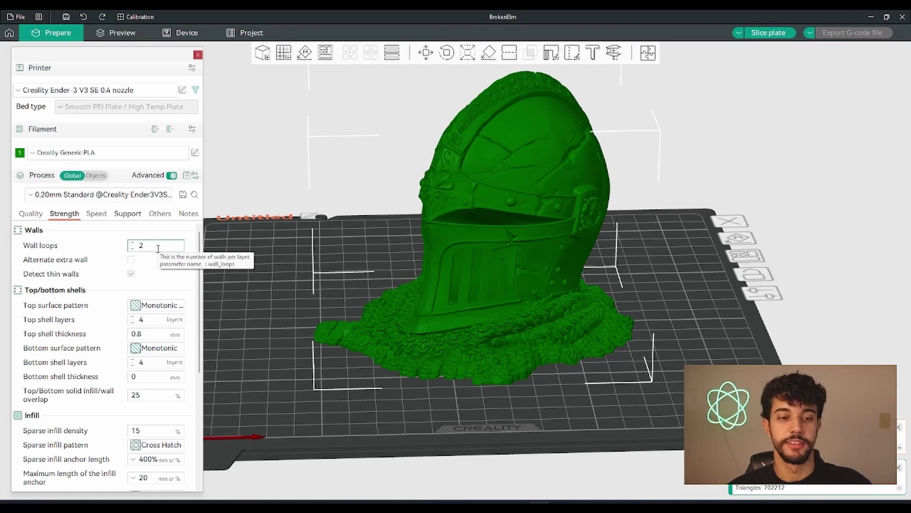
scroll(147, 396, down, 1)
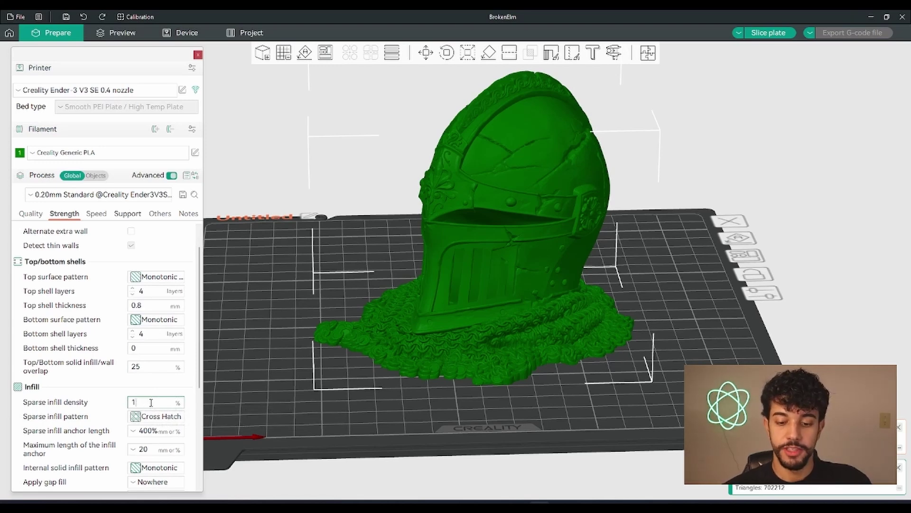
text(0)
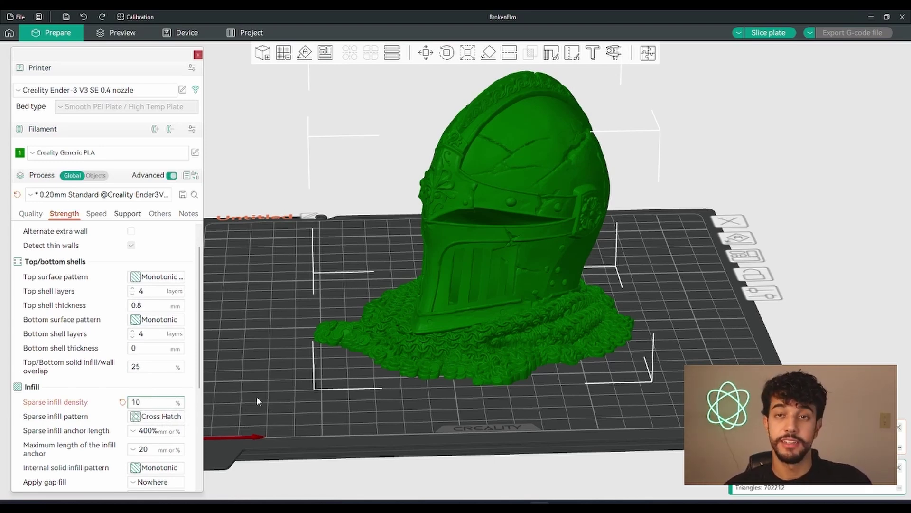
click(175, 417)
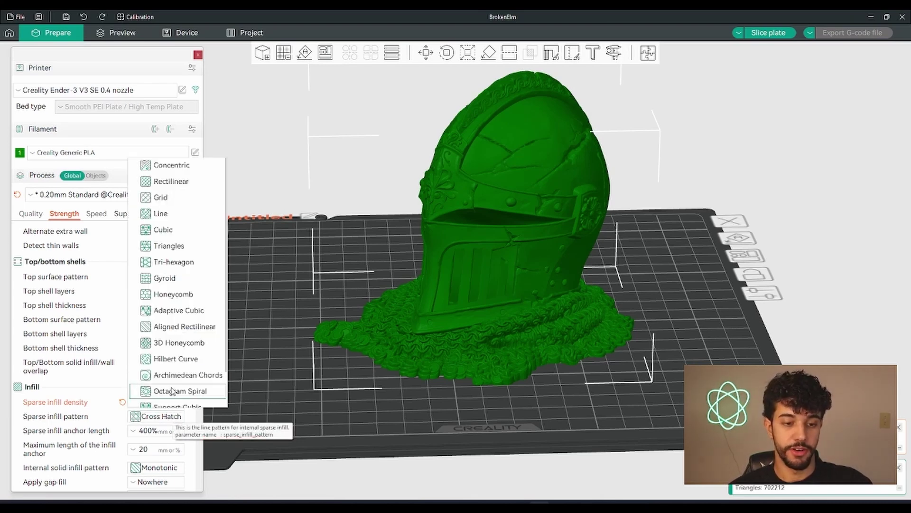
click(169, 278)
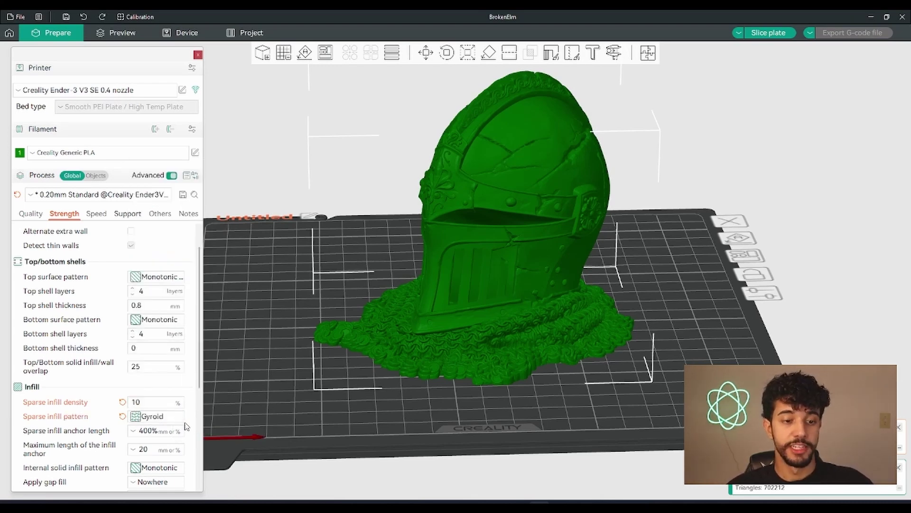
Enable support generation with the Tree(manual) support type for the painted helmet.
click(127, 215)
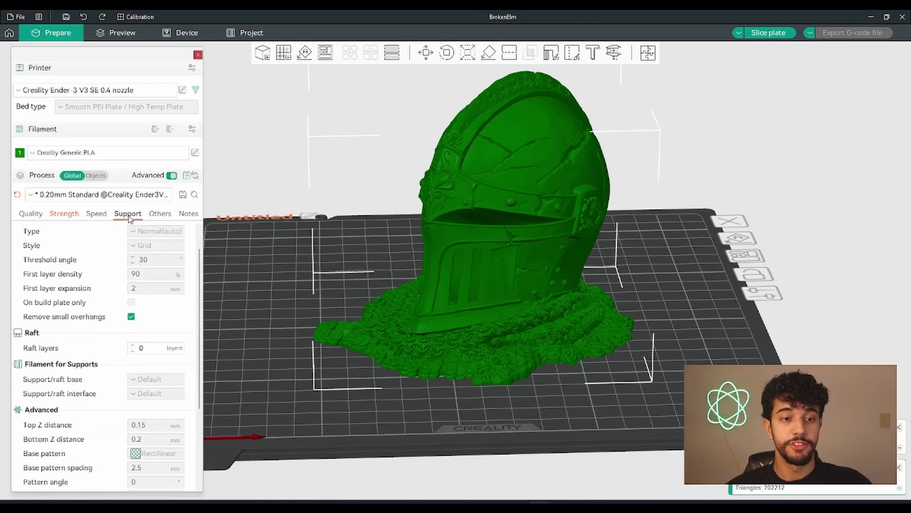
scroll(140, 255, up, 1)
click(131, 245)
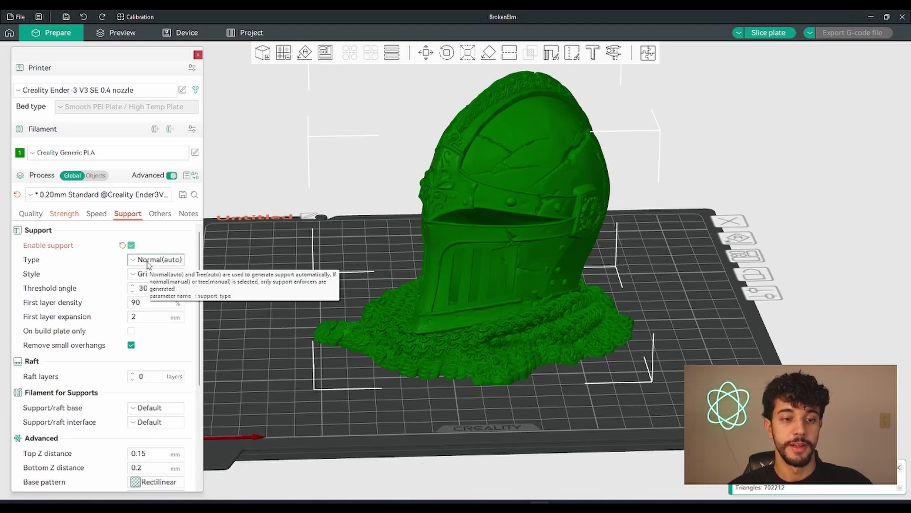
click(147, 262)
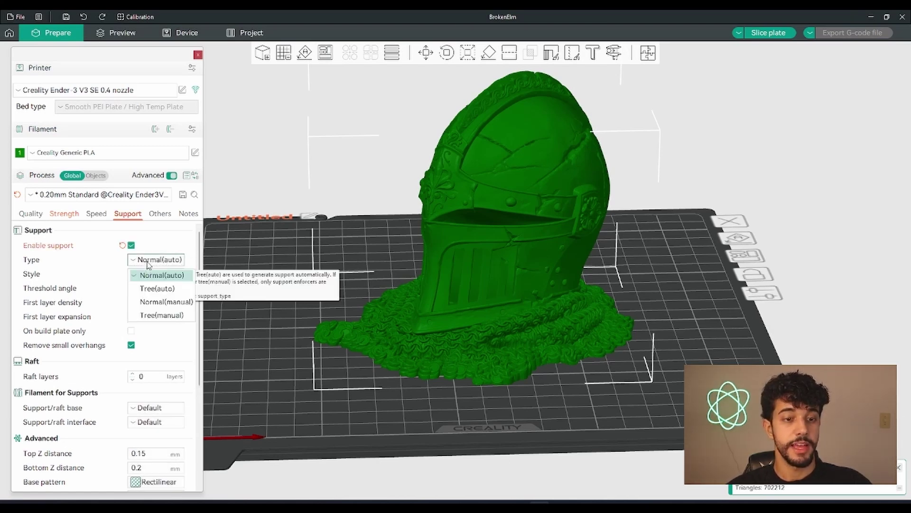
click(176, 319)
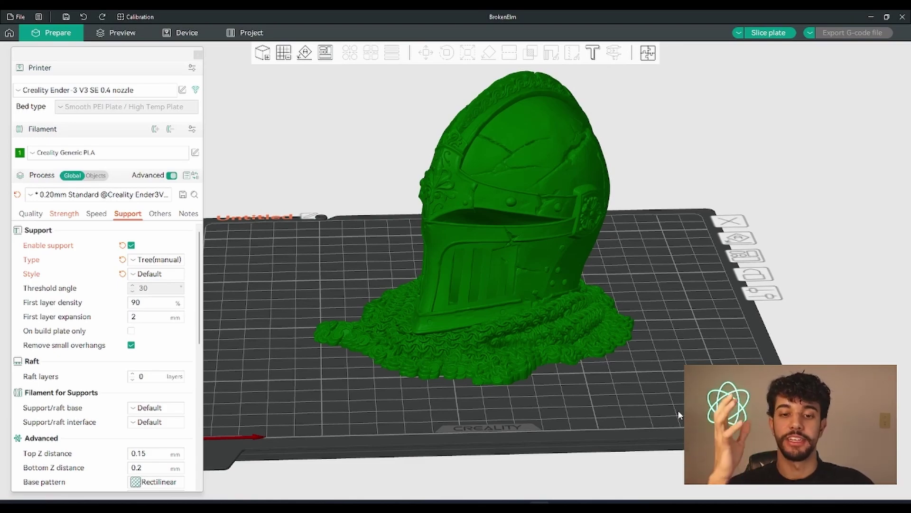
drag(653, 405, 583, 329)
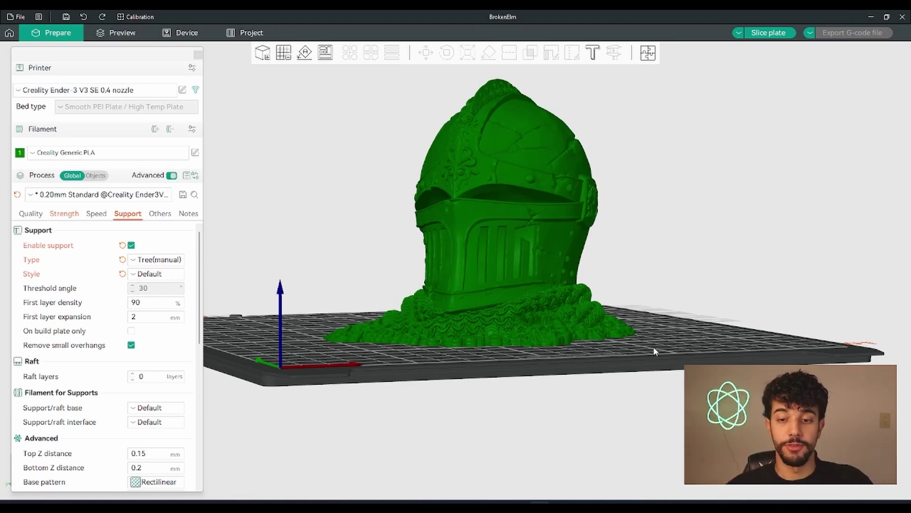
drag(654, 343, 651, 357)
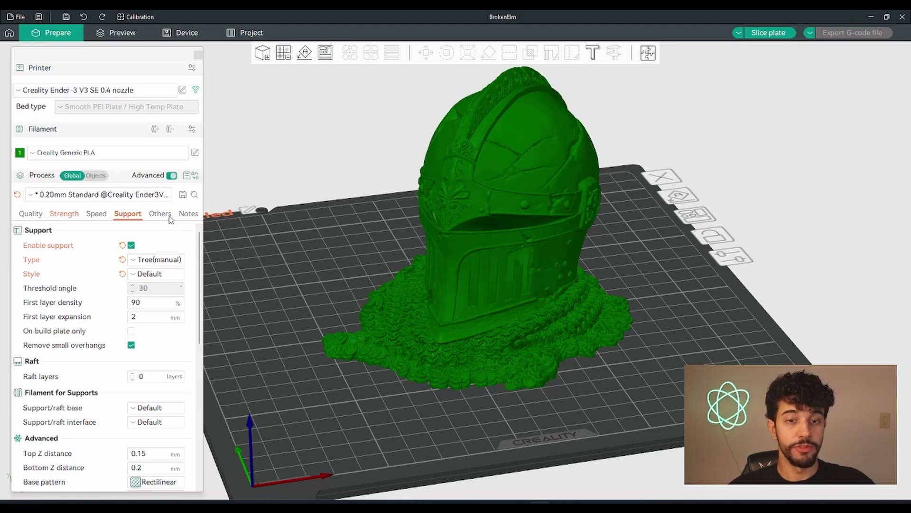
Slice the helmet plate with Tree(manual) supports and 10% Gyroid infill.
click(786, 35)
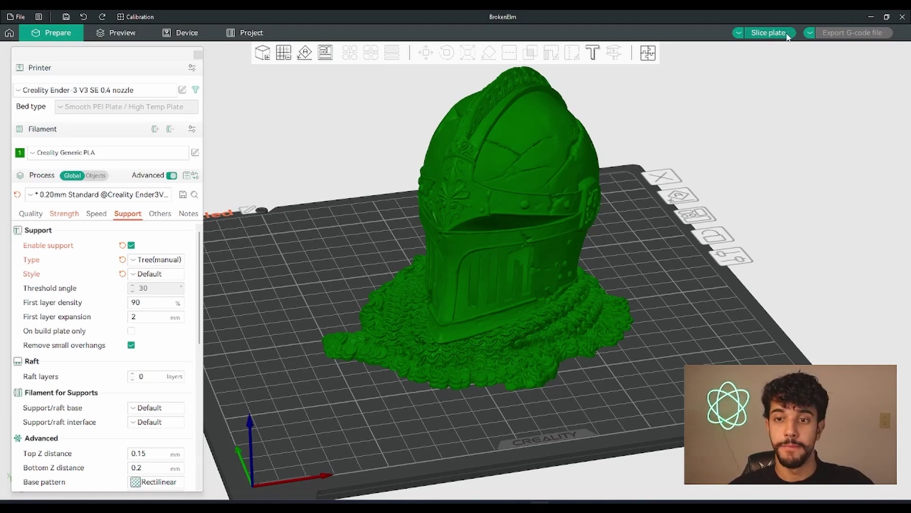